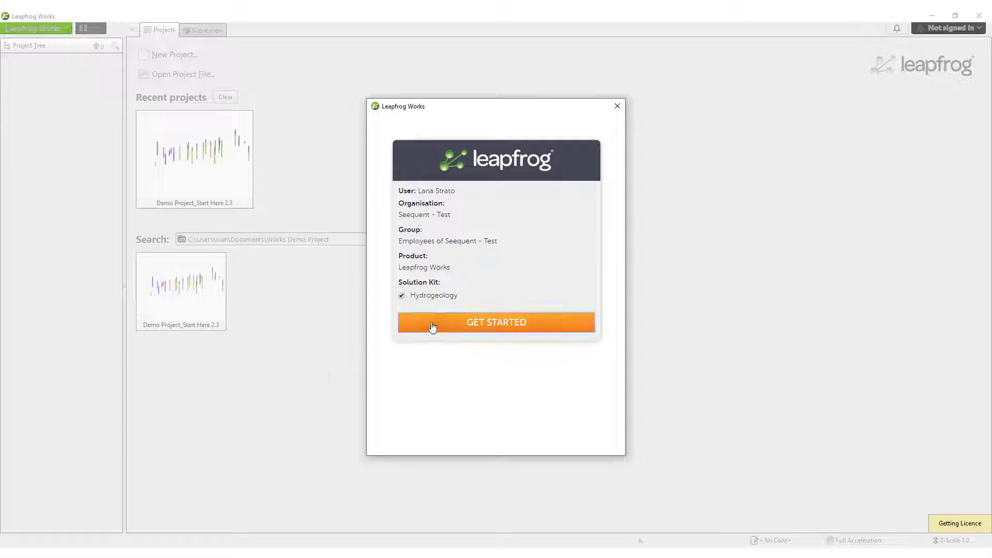
Accept the licence with GET STARTED and dismiss the Discover Videos Online tip
left_click(432, 327)
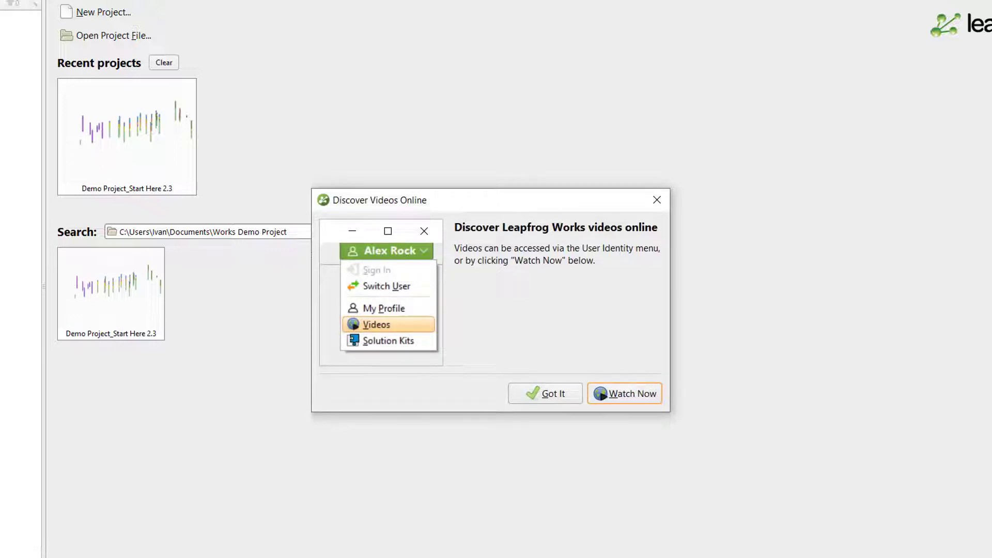
key("Escape")
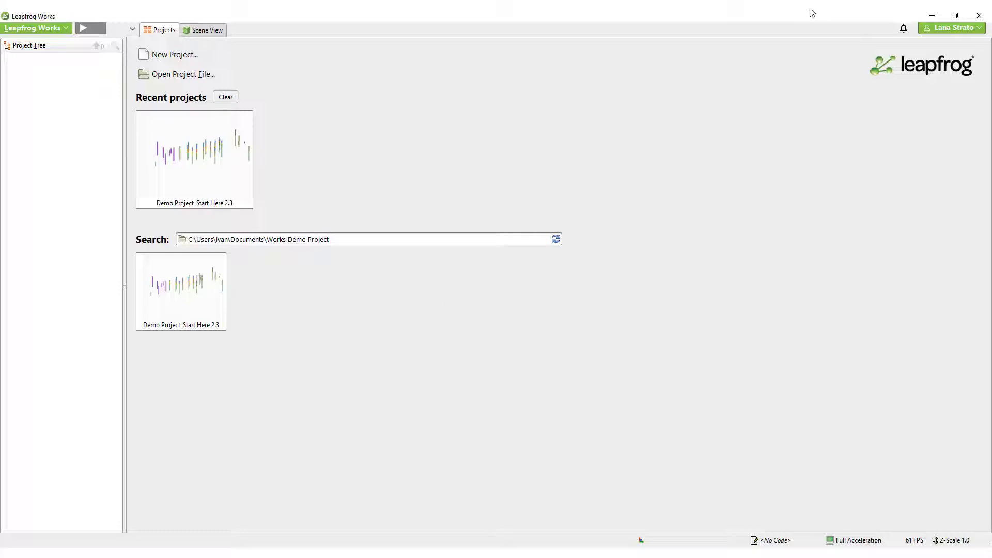
Open Videos from the user menu, load Demo Project_Start Here 2.3 without a reference code, then open My Leapfrog
left_click(974, 28)
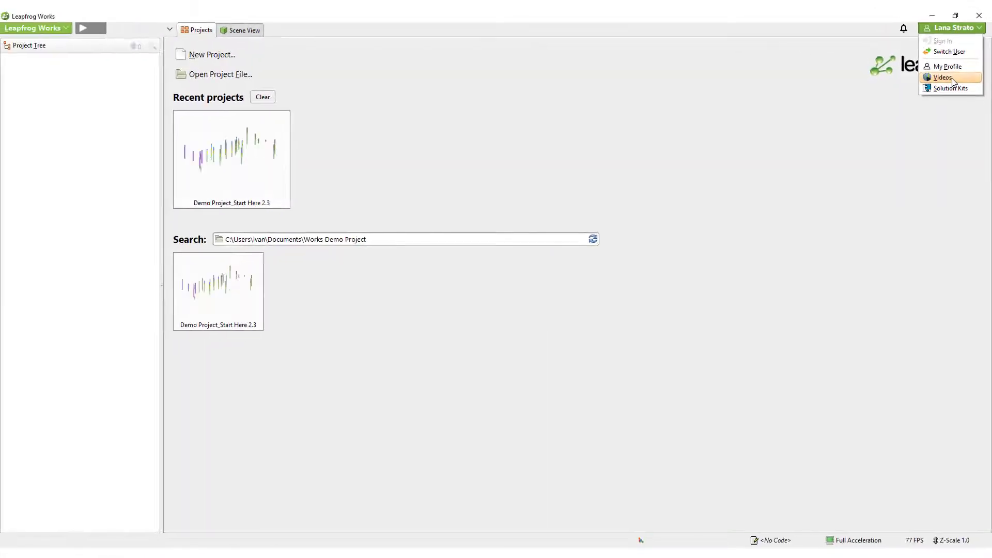
left_click(951, 78)
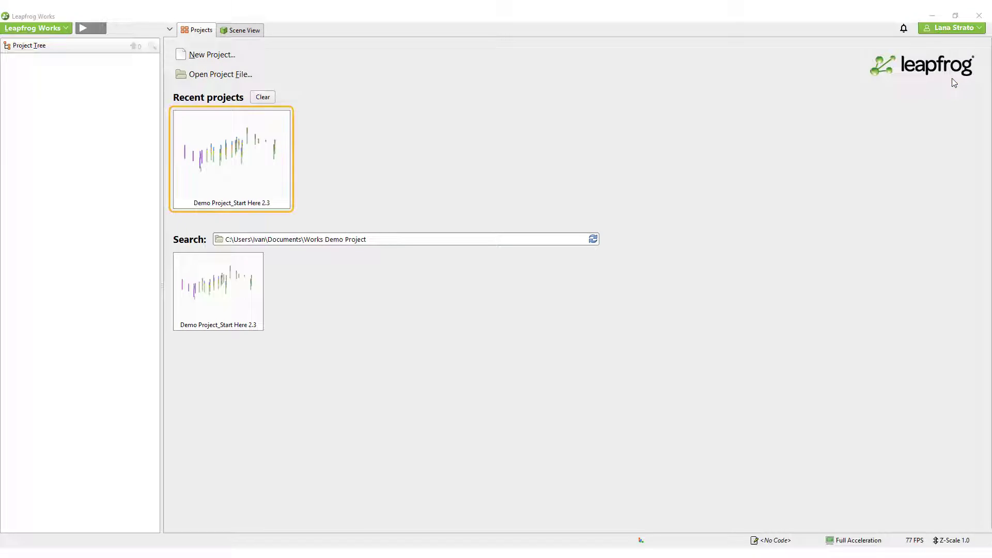
left_click(285, 177)
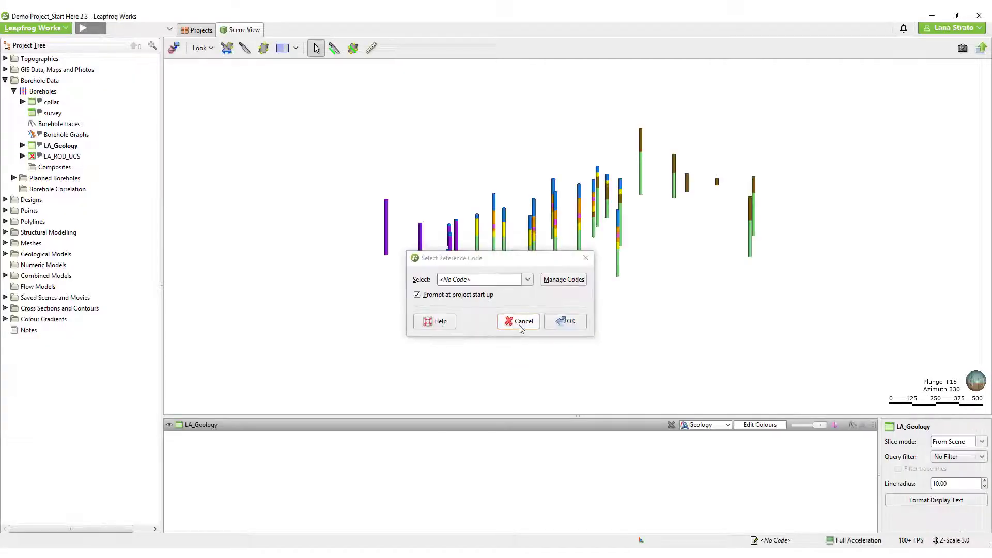
left_click(521, 323)
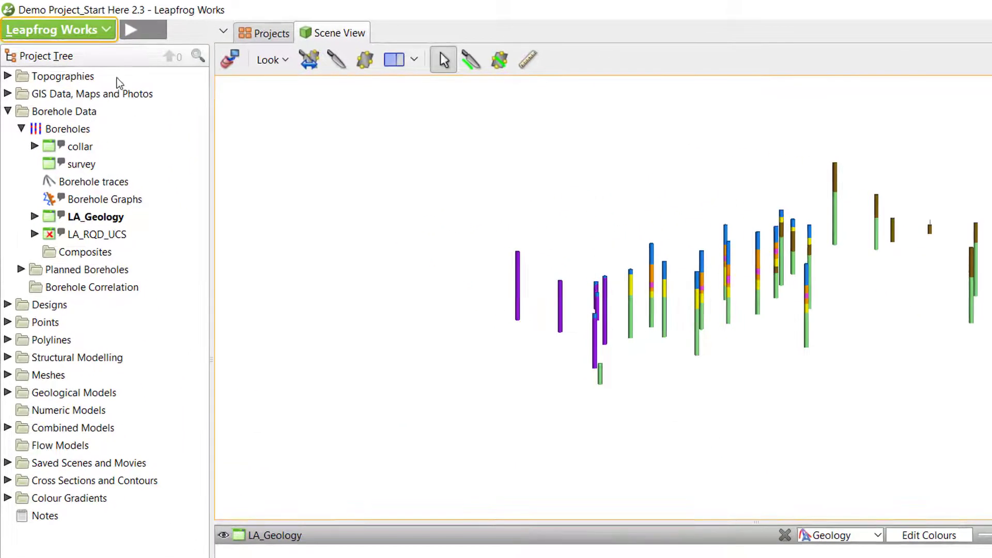
left_click(108, 33)
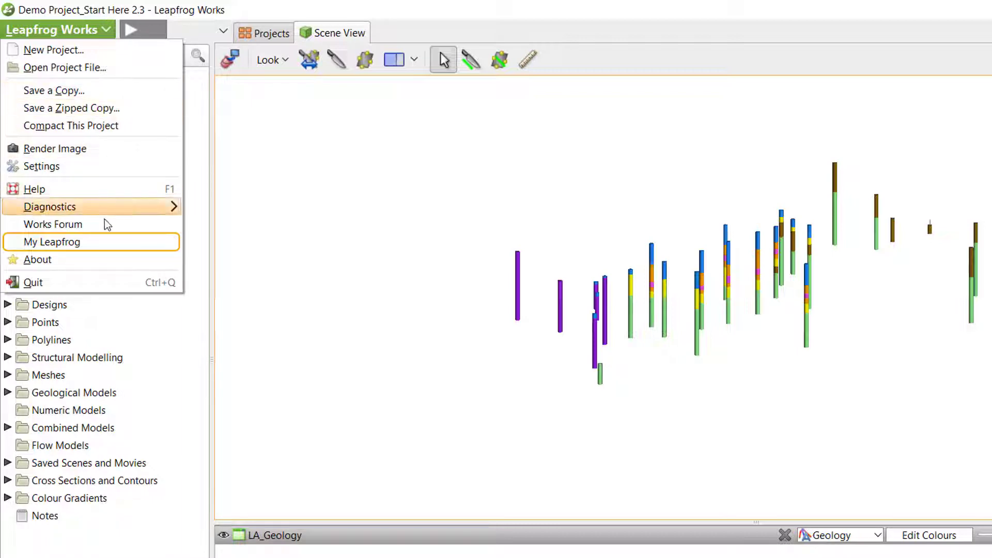
left_click(103, 243)
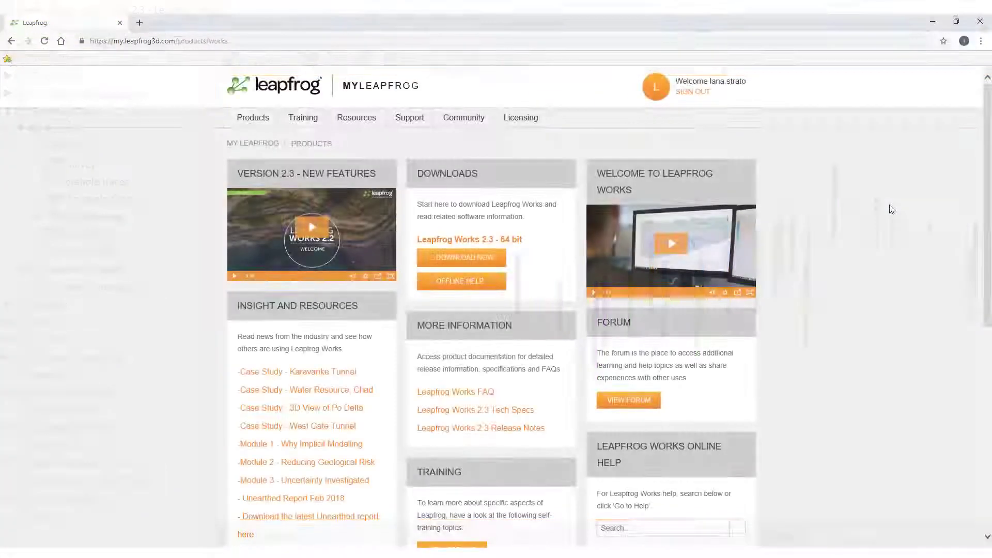
Scroll the MyLeapfrog Works products page down to the Training section
scroll(889, 208, "down", 7)
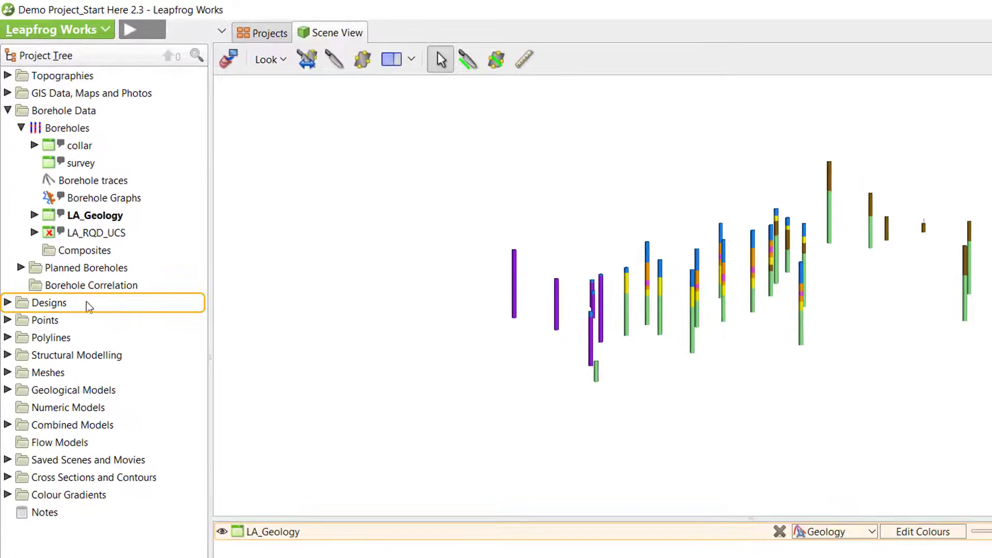
Import New Tunnel.dwg into Designs with all three layers: Alignment, Extent and Tunnel_Design
right_click(75, 302)
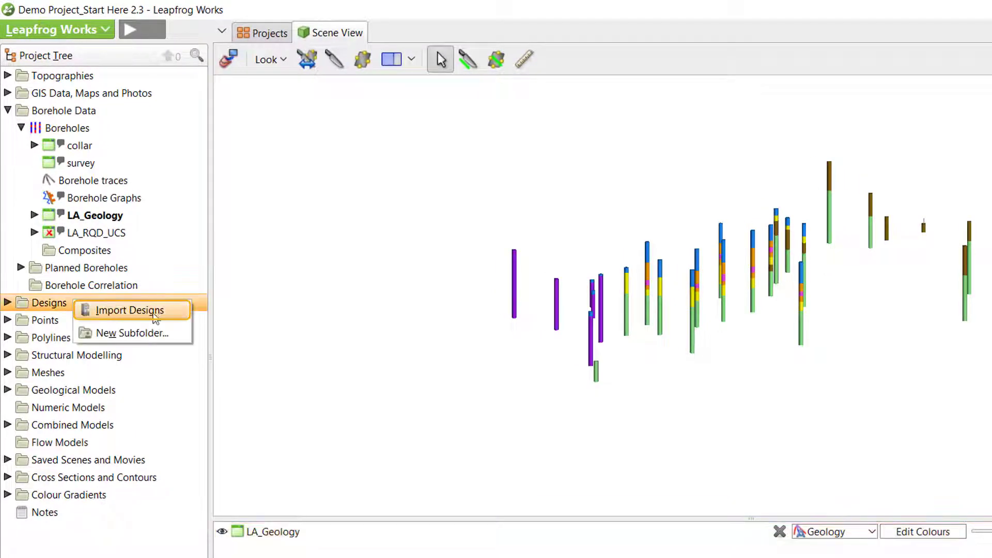
left_click(172, 310)
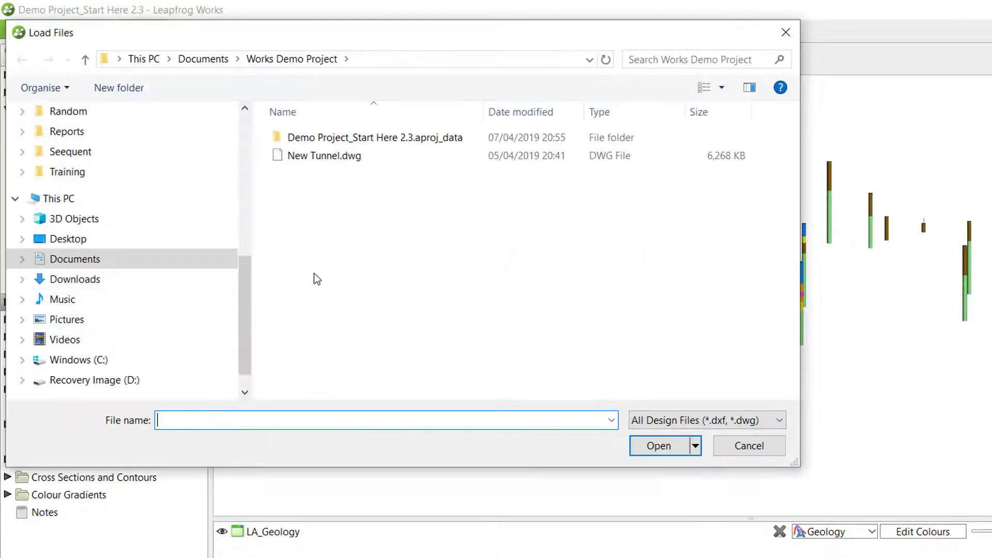
left_click(306, 155)
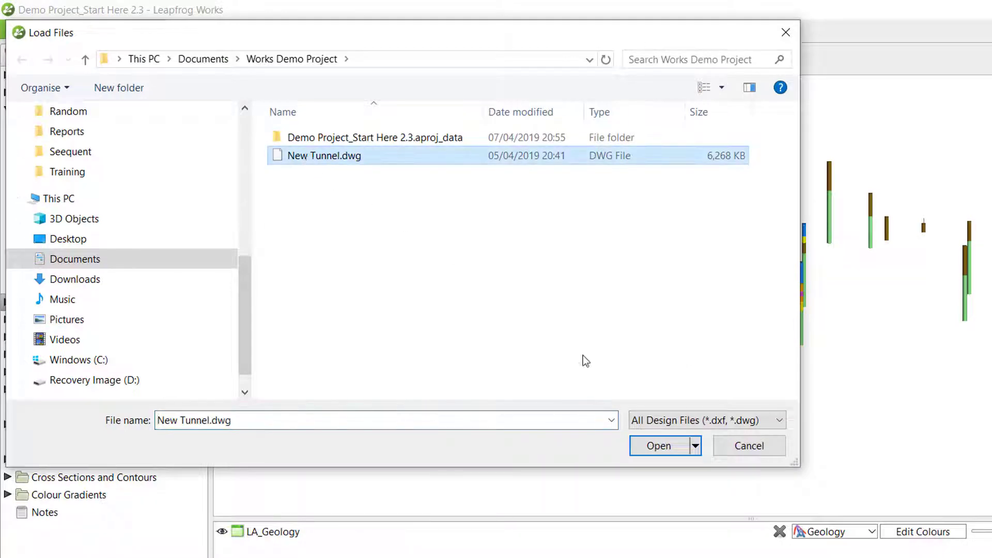
left_click(669, 450)
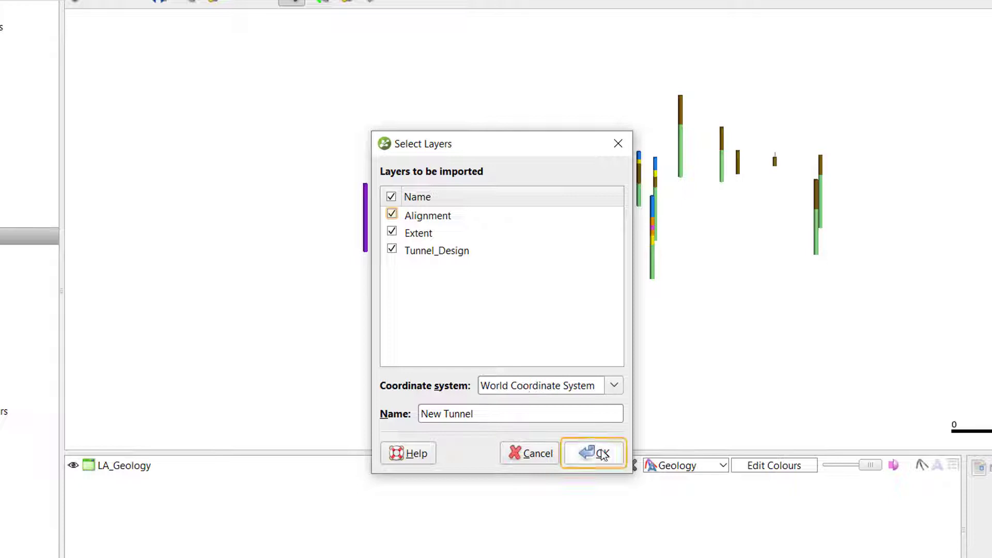
left_click(603, 453)
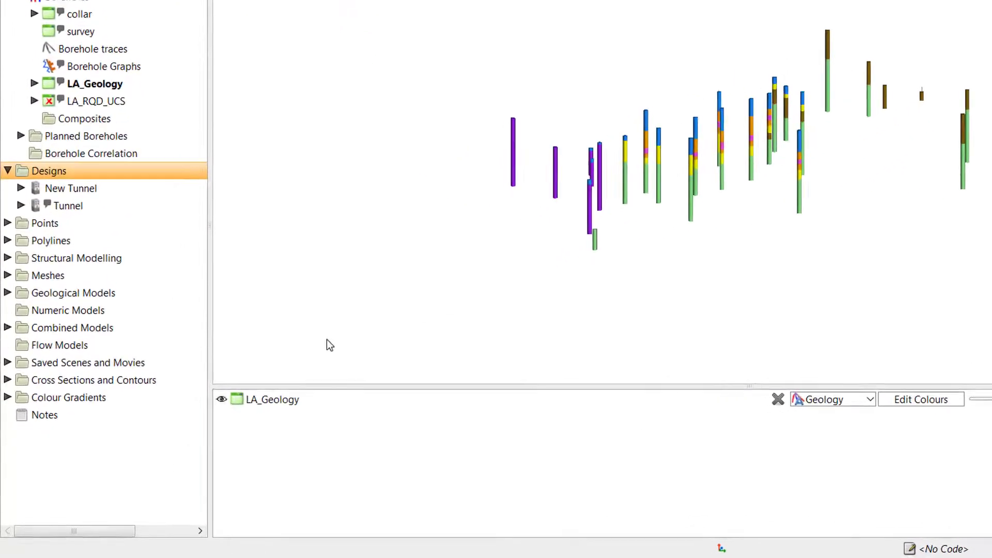
Export the Along Tunnel section with its Model 3 evaluation as a 2D-flattened DXF named sections
left_click(8, 380)
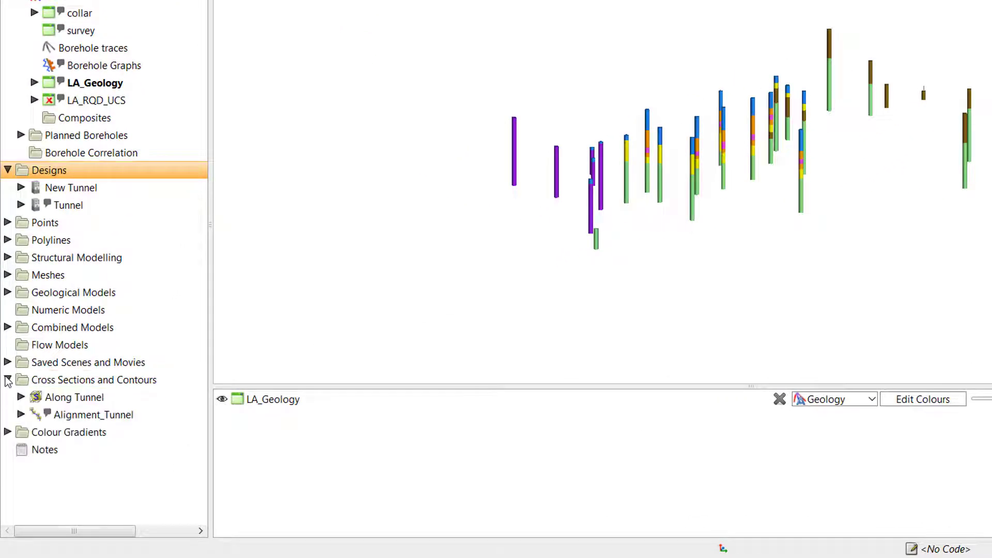
right_click(100, 399)
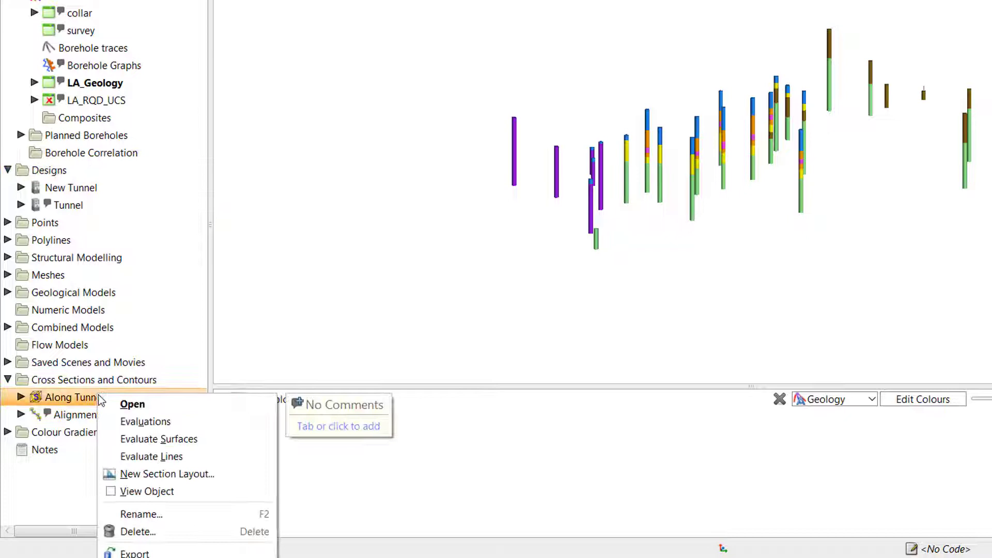
left_click(200, 554)
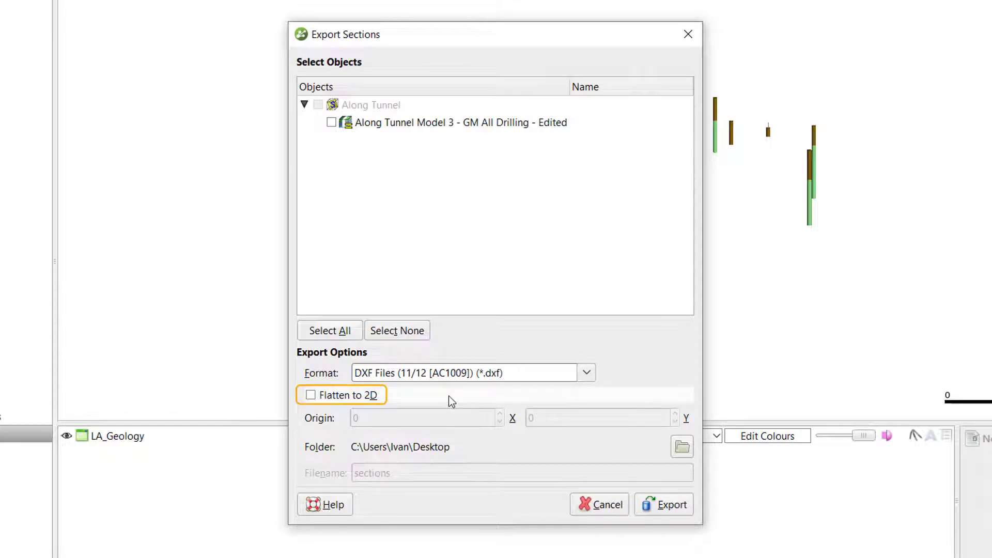
left_click(310, 396)
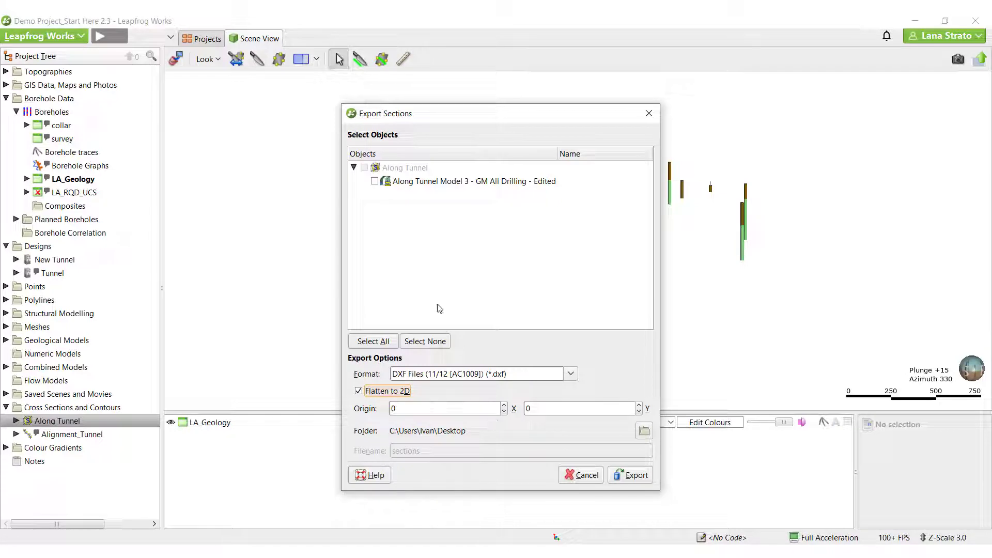
left_click(374, 181)
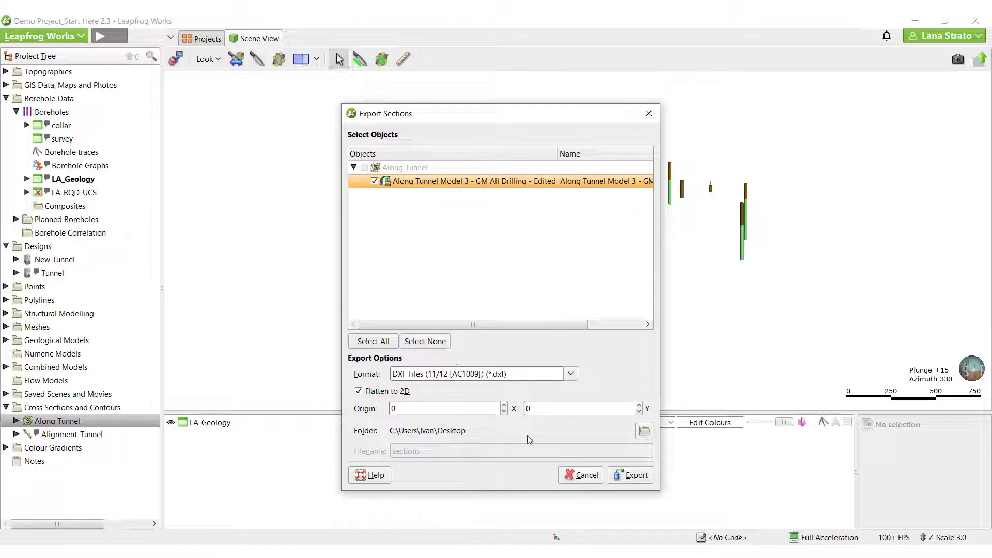
left_click(611, 477)
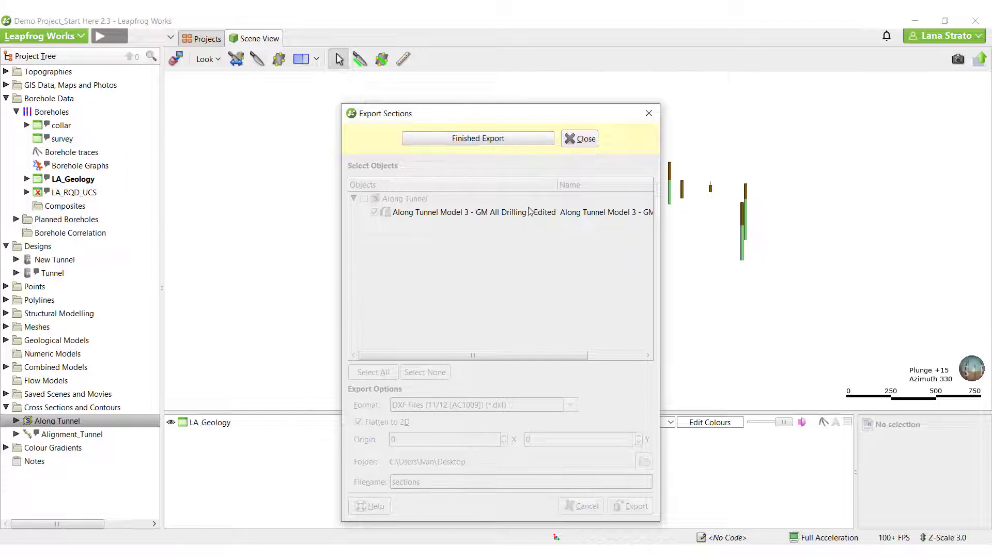
left_click(575, 140)
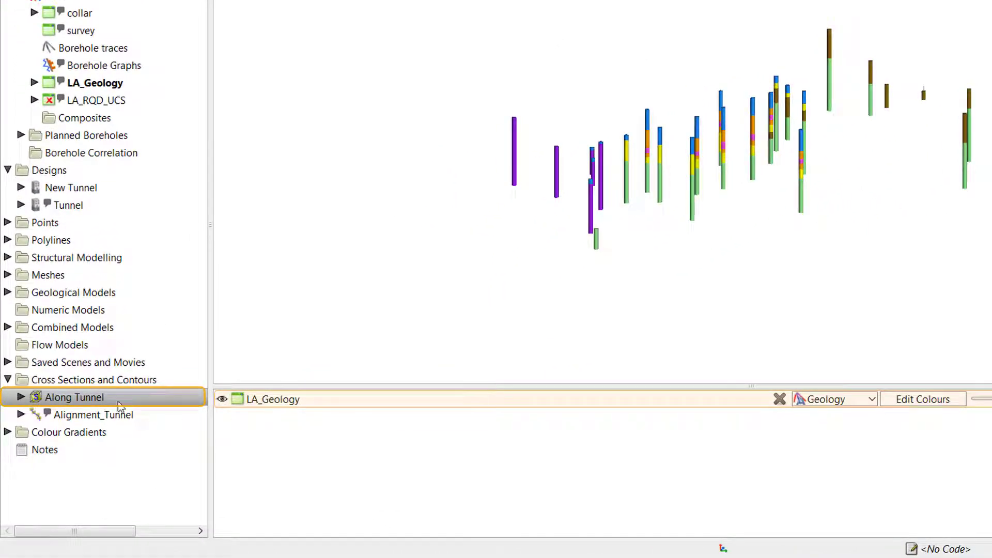
Open the Along Tunnel layout from the section's contents
key("Right")
right_click(119, 416)
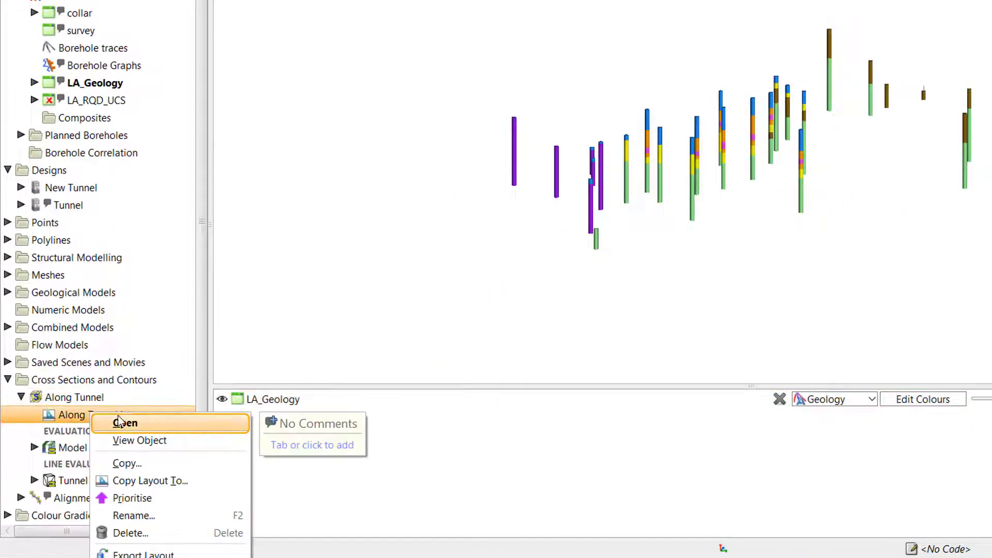
left_click(122, 423)
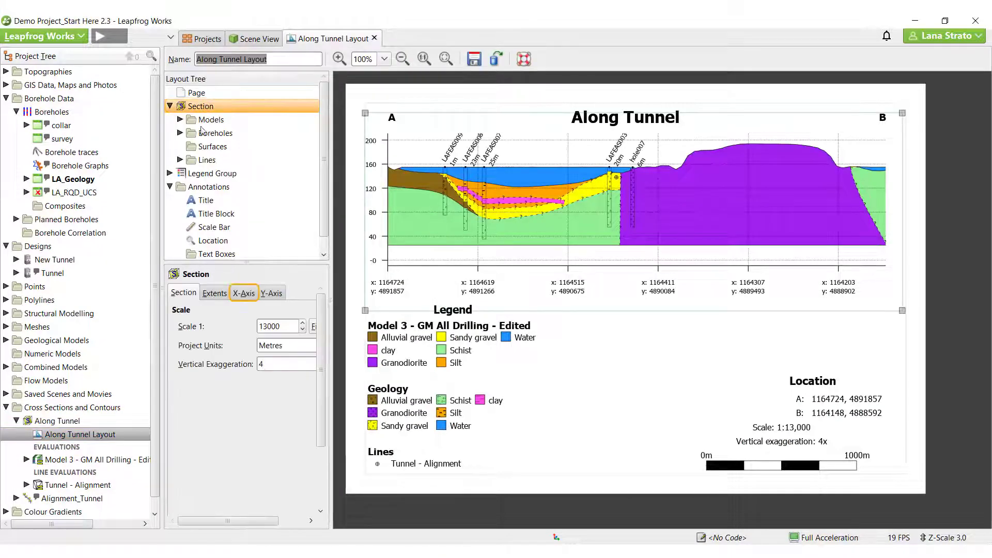
On the X-Axis, replace real-world coordinates with distance labels and edit the start value
left_click(243, 293)
left_click(176, 310)
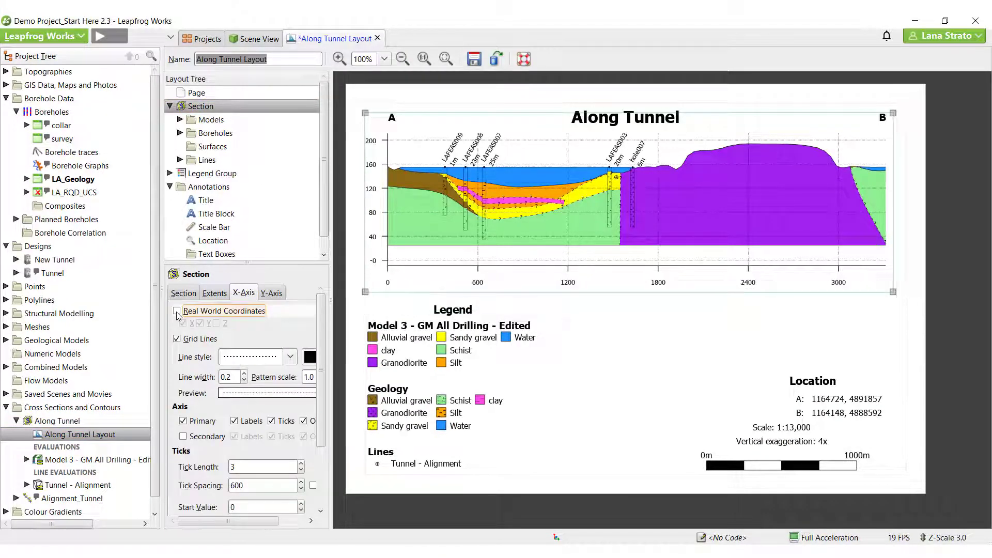
left_click(176, 311)
left_click(177, 311)
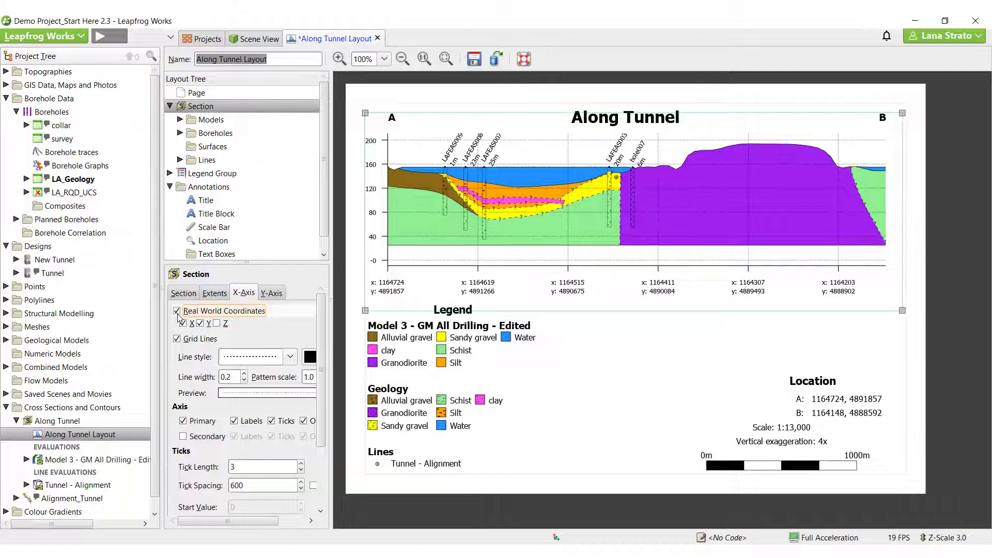
scroll(245, 453, "down", 2)
left_click(243, 447)
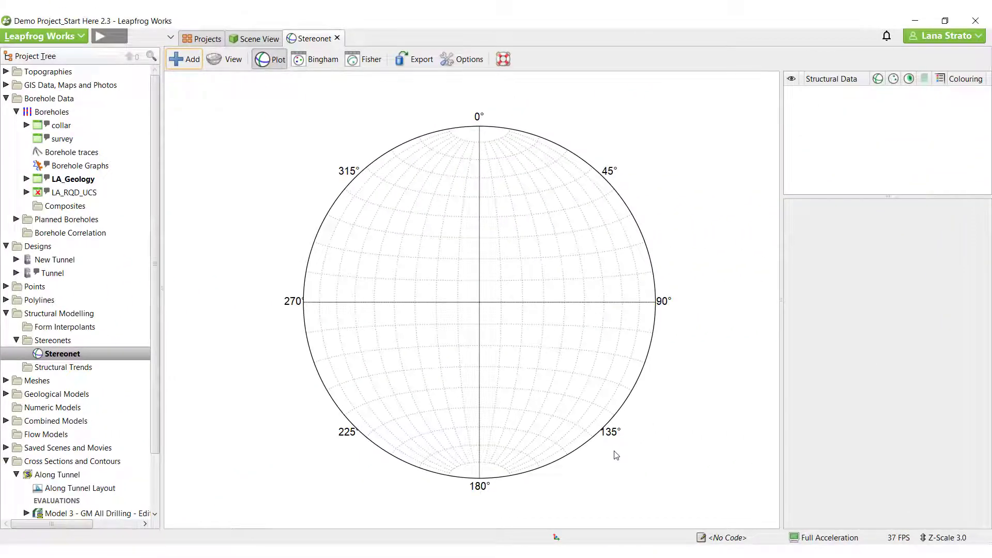
Set the stereonet type to Polar in Options, then close the Stereonet tab
left_click(462, 59)
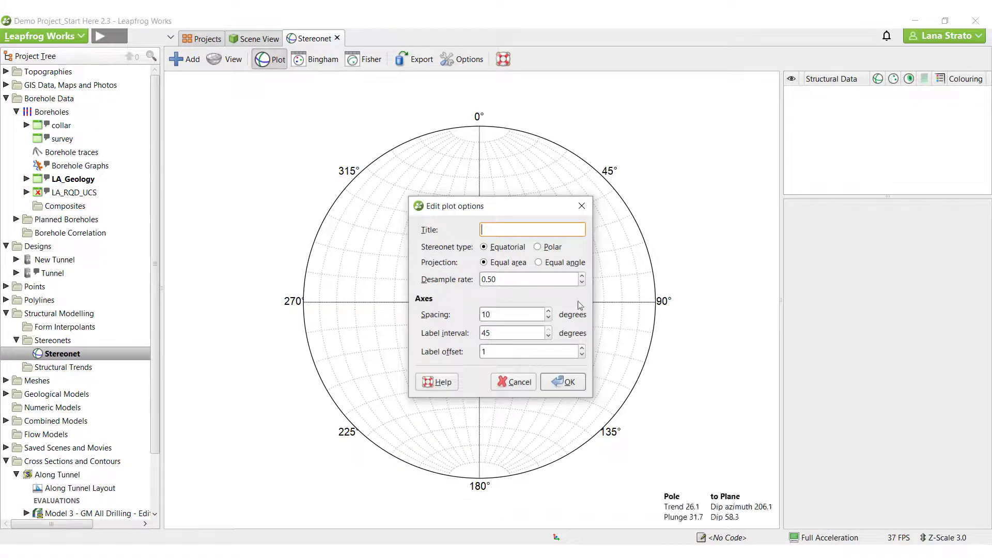
left_click(539, 247)
left_click(565, 382)
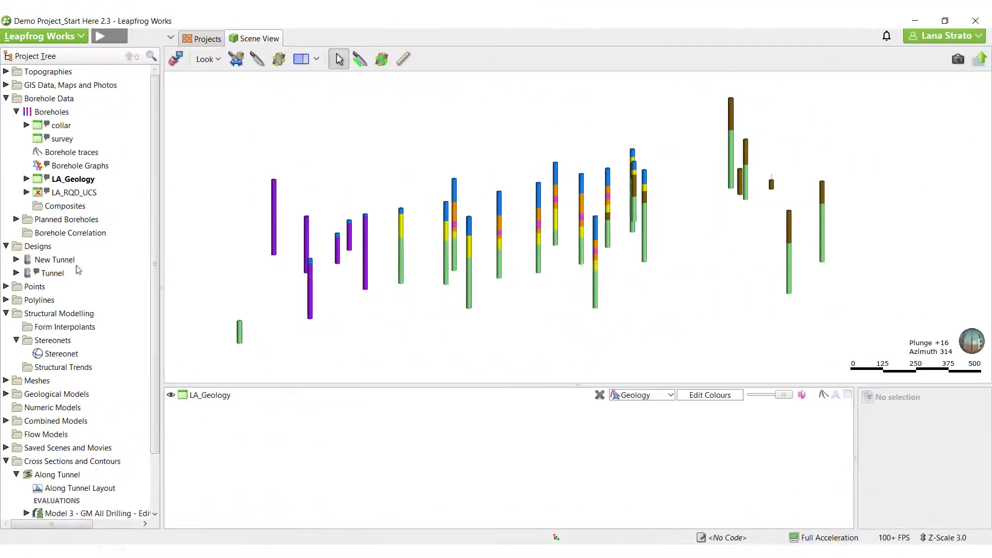
left_click(71, 262)
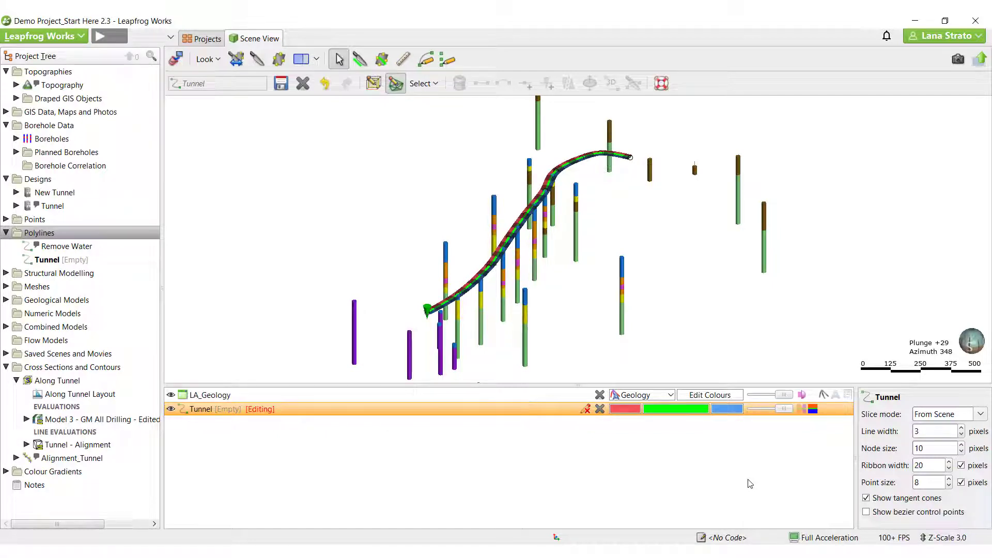
Toggle tangent cones on the tunnel polyline and set Hole ID label position to End
left_click(867, 498)
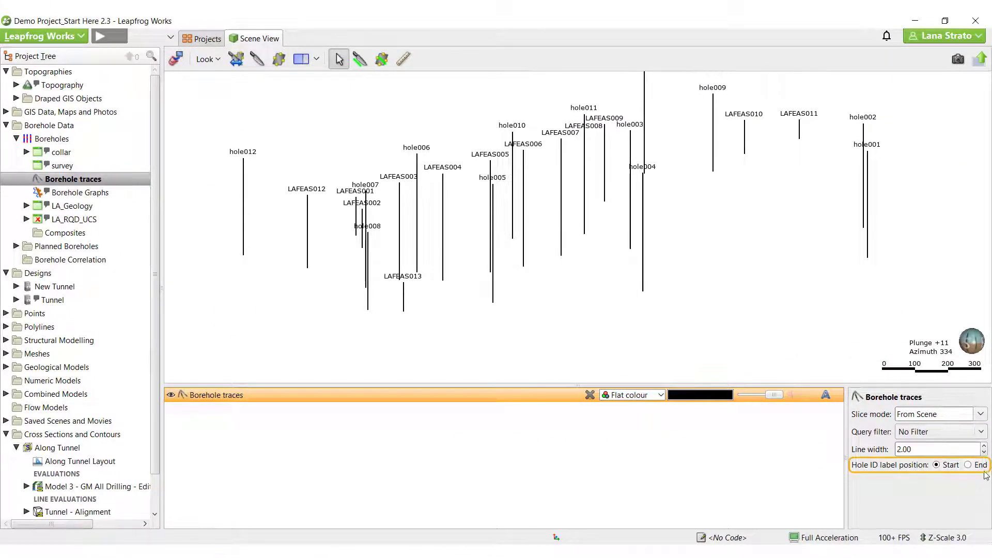
left_click(968, 465)
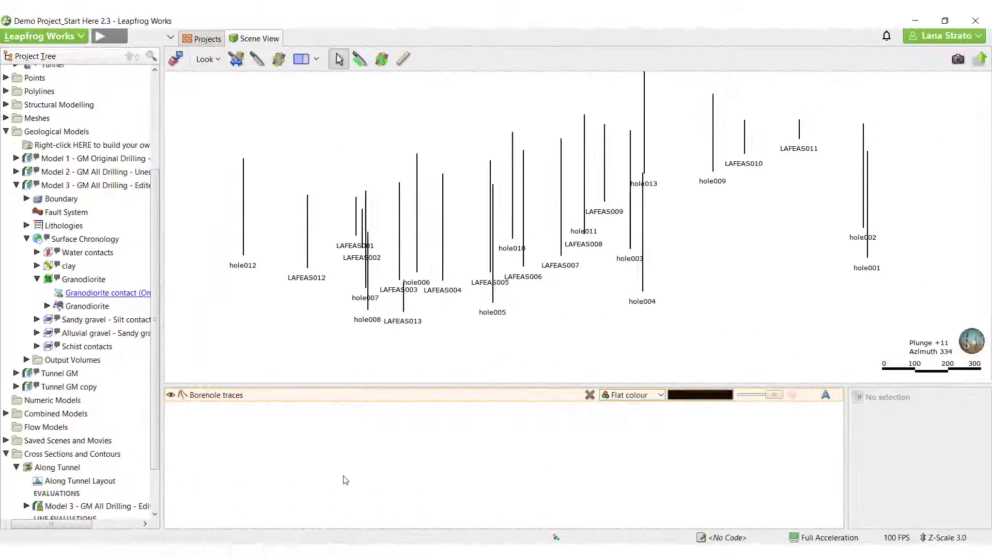
Open Granodiorite statistics and Export Scenes, then follow the error link to Fault vertical wall
right_click(85, 306)
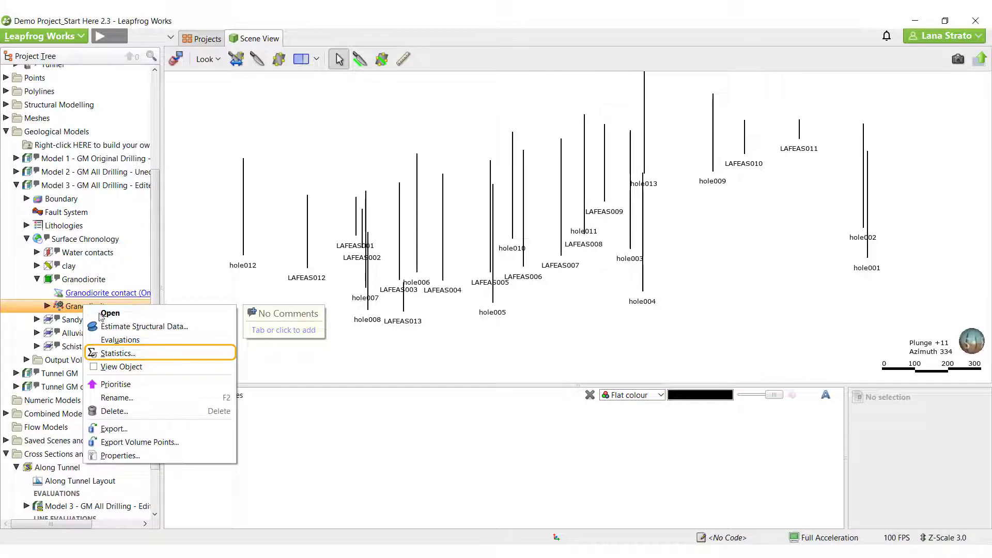
left_click(165, 353)
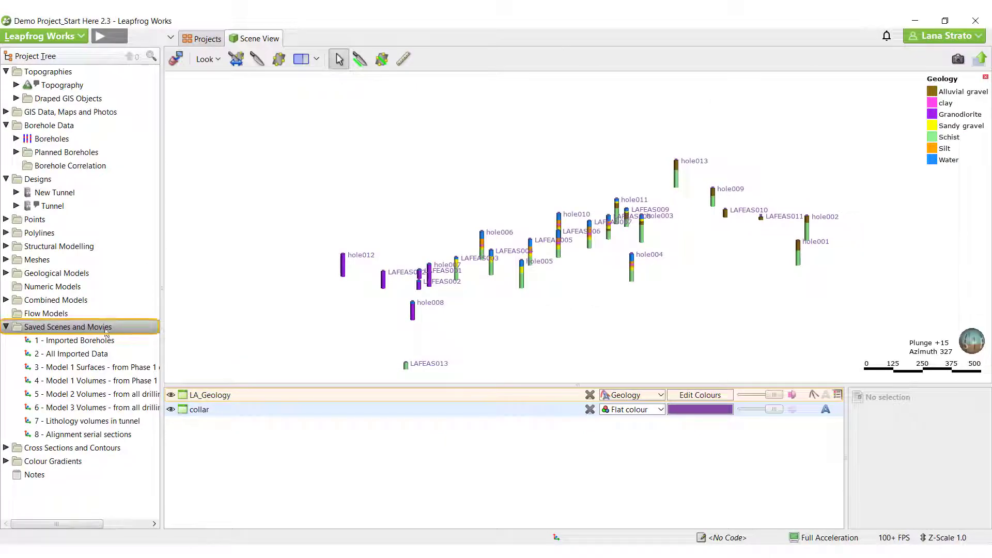
right_click(106, 333)
left_click(149, 363)
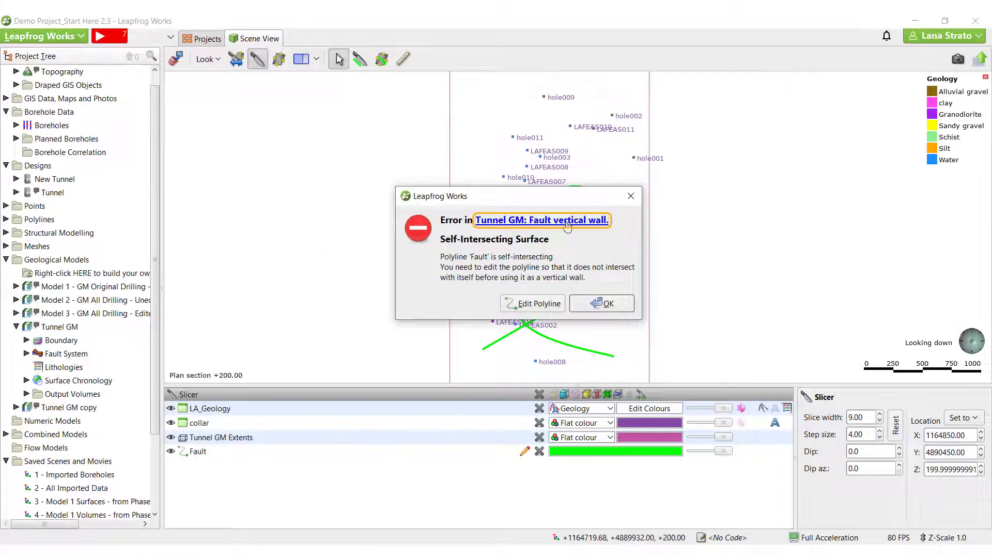
left_click(567, 221)
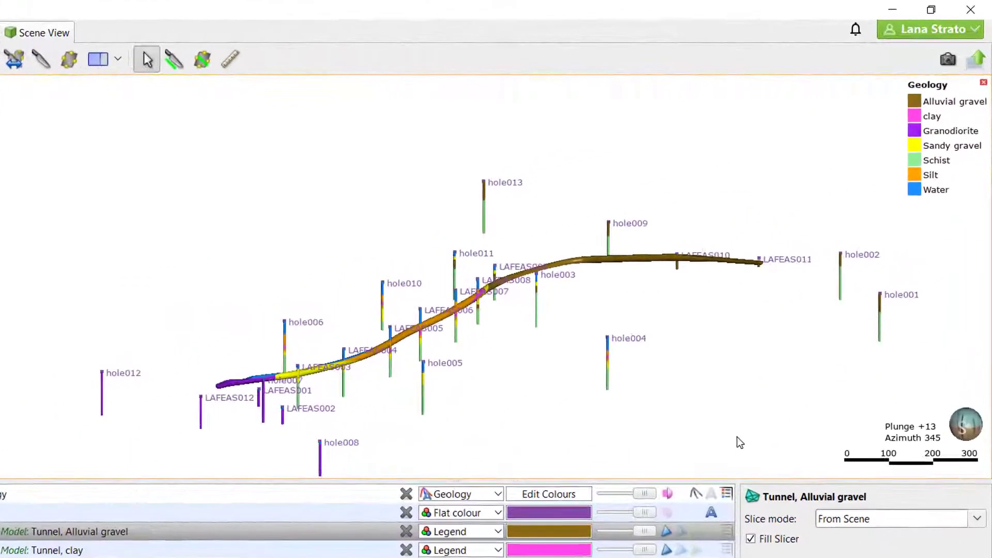
Upload the scene to View, retitling it from 'unnamed' to 'New Tunnel Design'
left_click(972, 60)
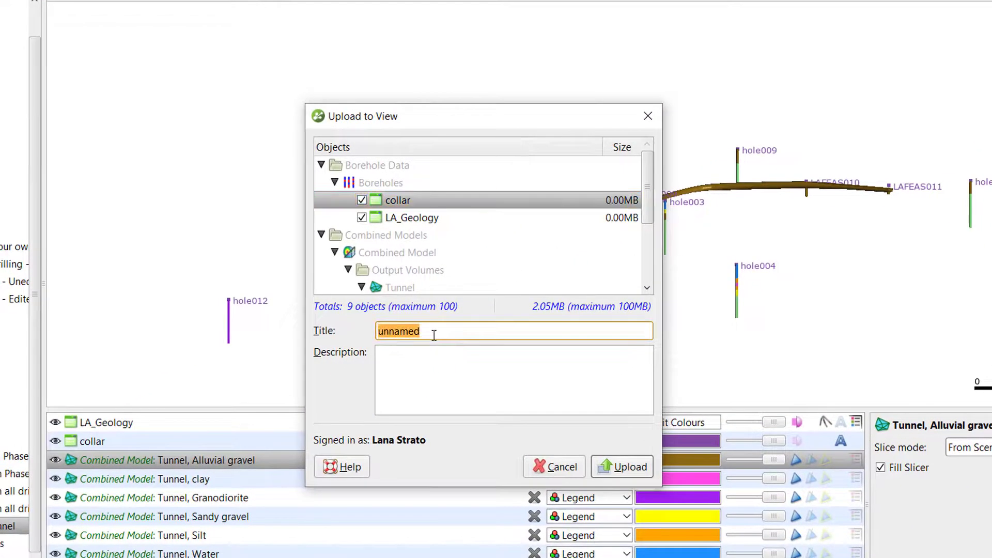
type("New Tunnel Design")
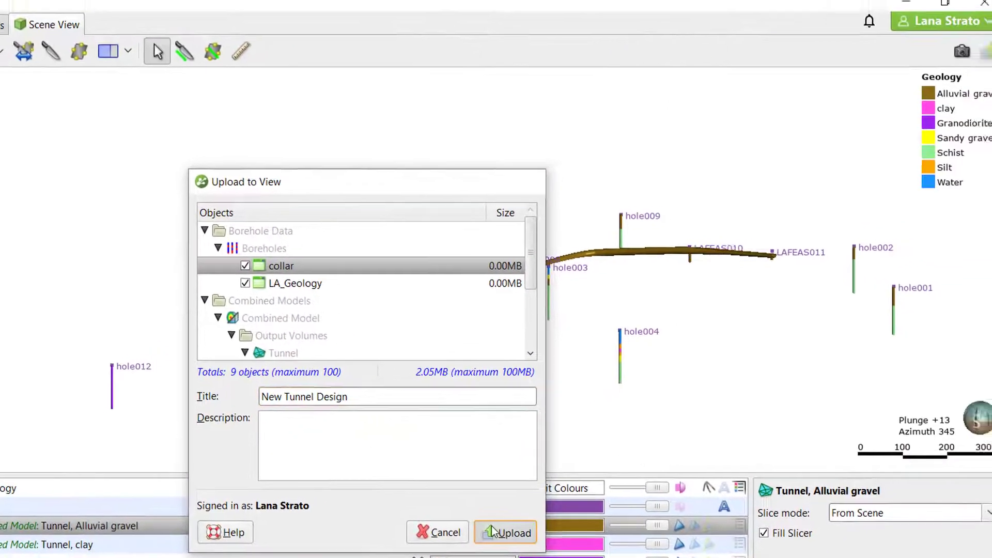
left_click(622, 466)
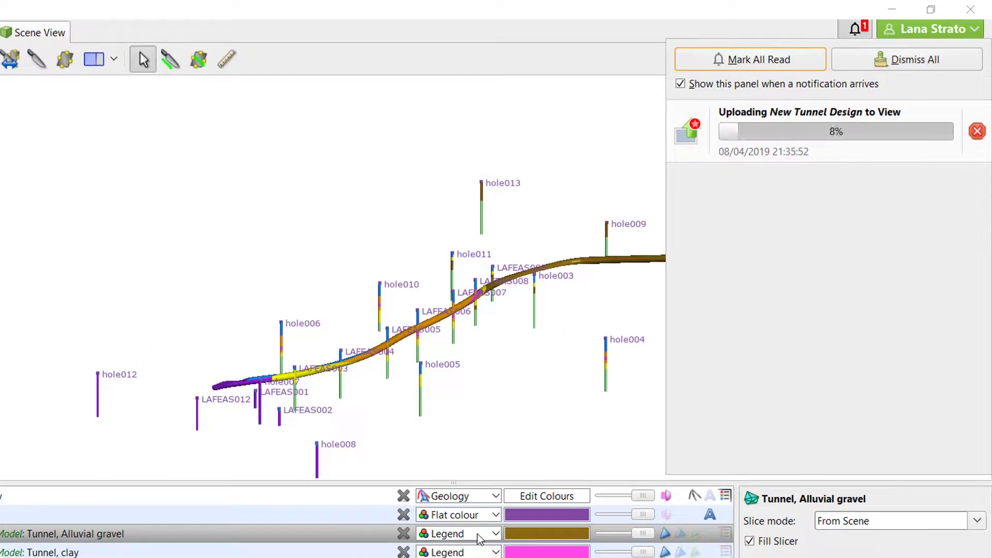